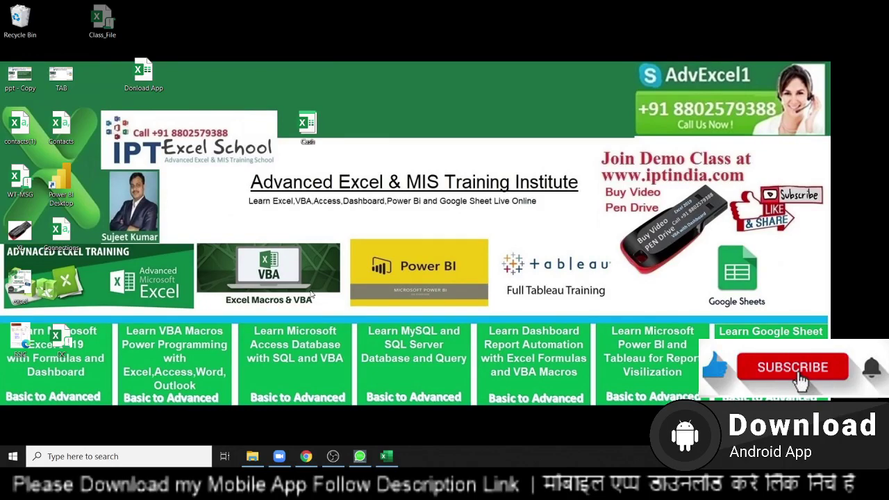
Restore the Excel workbook with the Rounding of Numbers sheet from the taskbar
click(386, 457)
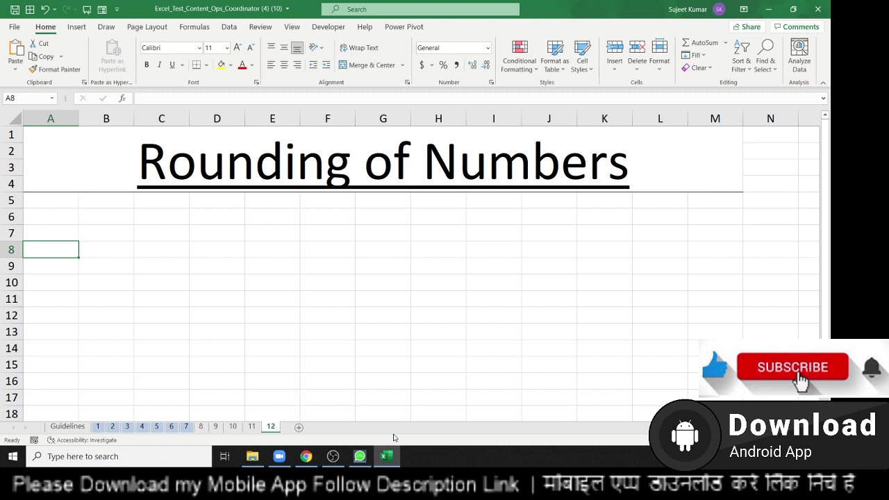
Enter the sample values 12.36 in B6 and 41.36 in B7
key(Up)
key(Up)
key(Right)
text(1)
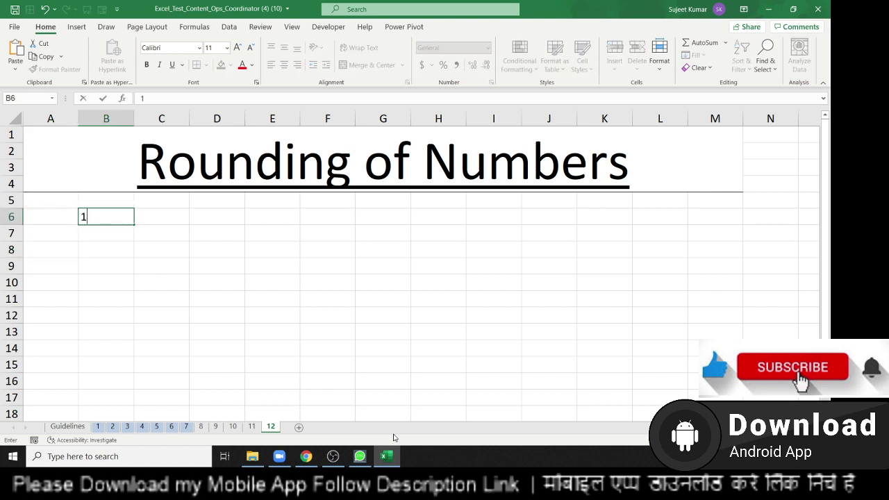
text(2.36)
key(Right)
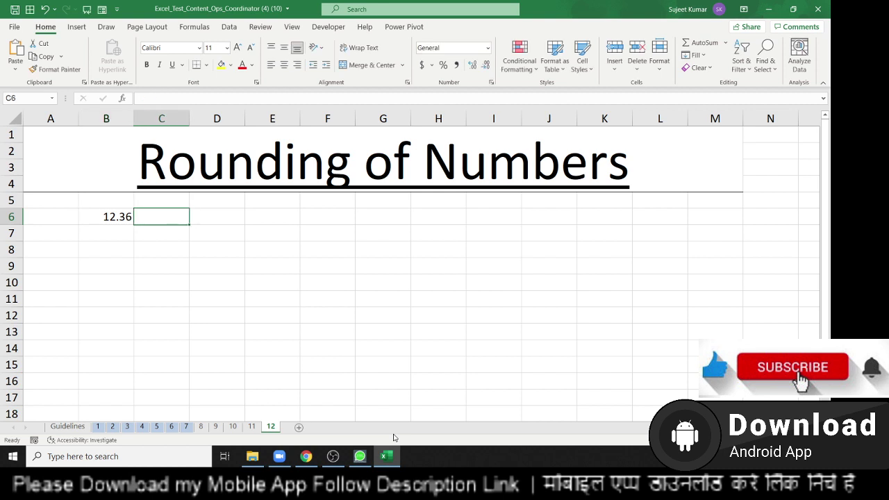
key(Down)
key(Left)
text(41.)
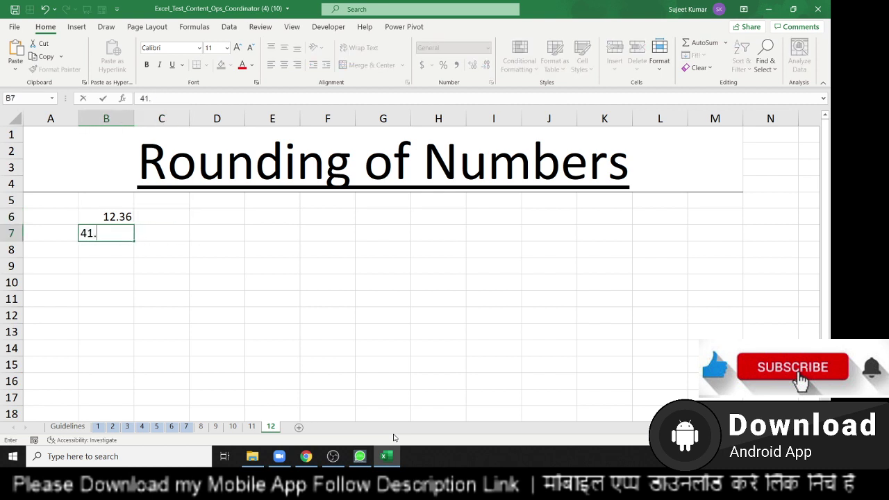
text(36)
key(Right)
Enter =ROUND(B6,0) in C6
key(Up)
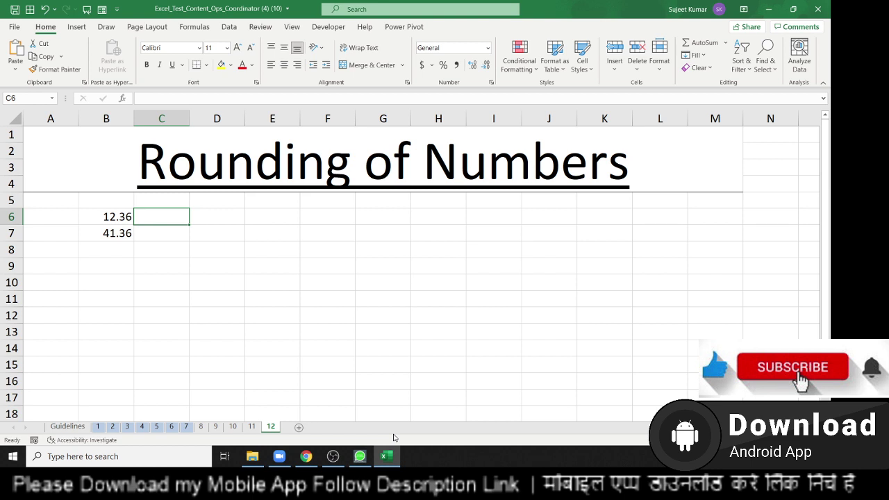
text(=rou)
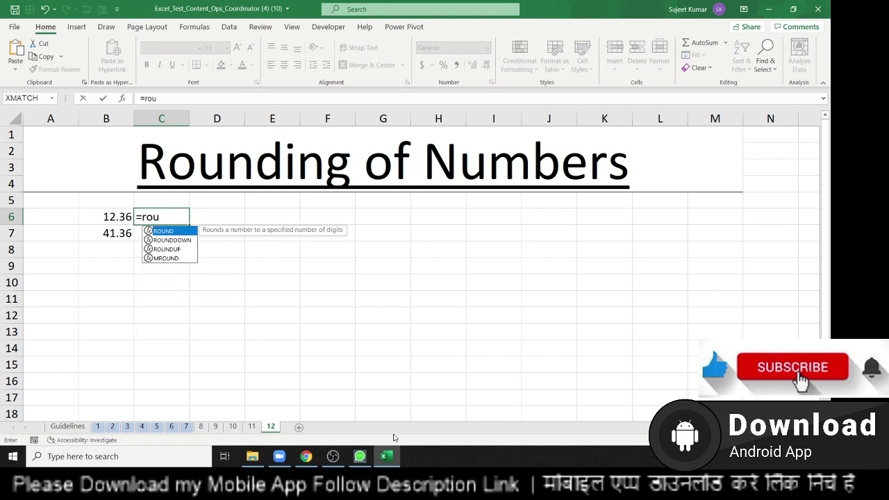
key(Tab)
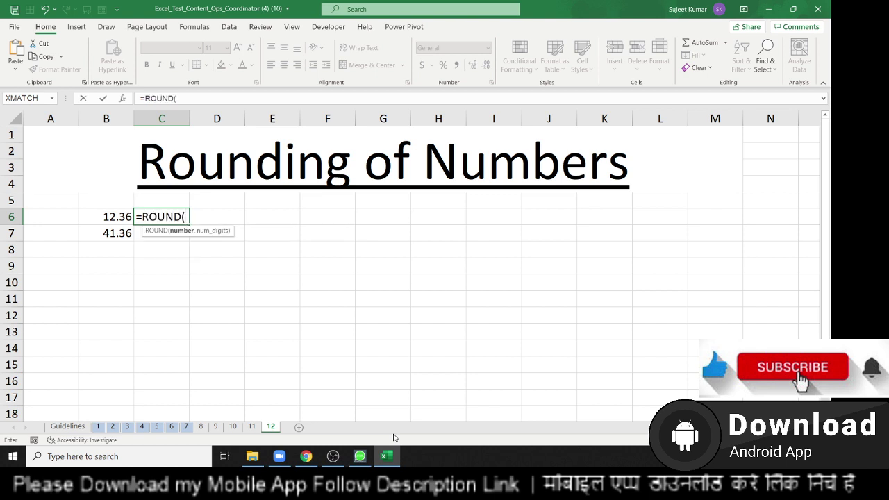
key(Left)
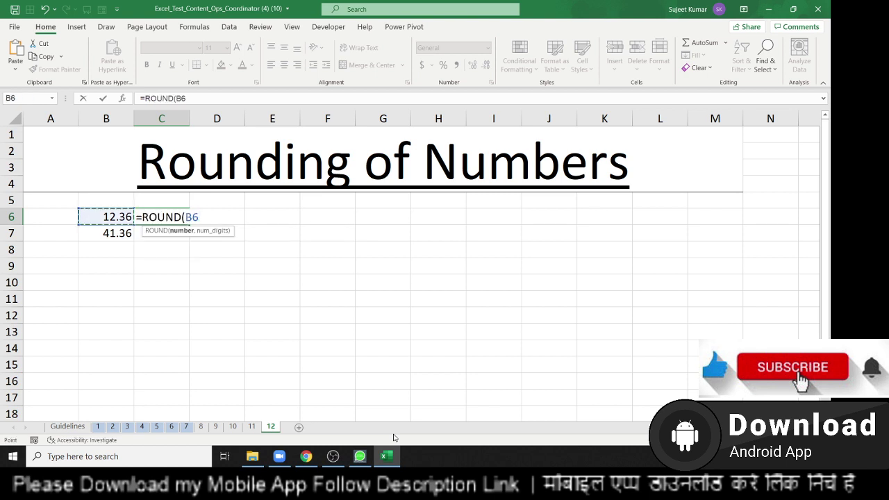
text(,)
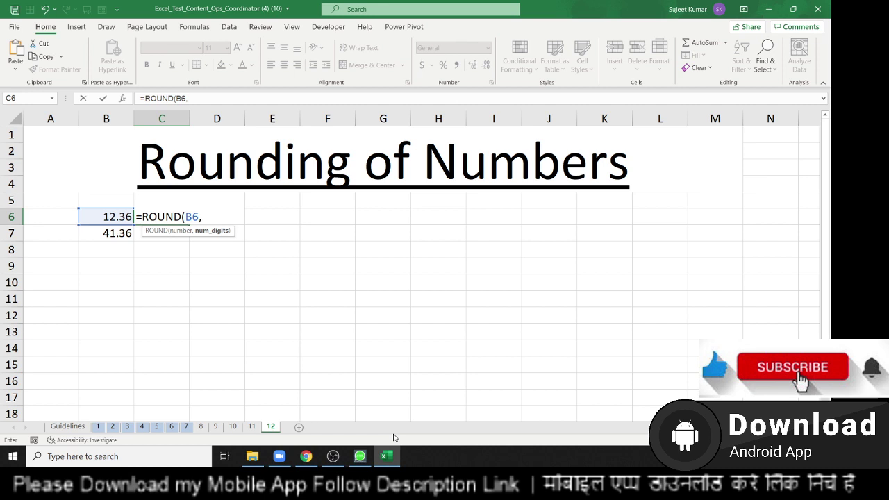
text(0)
key(Return)
Replace the value in B6 with 12.366555
key(Up)
key(Left)
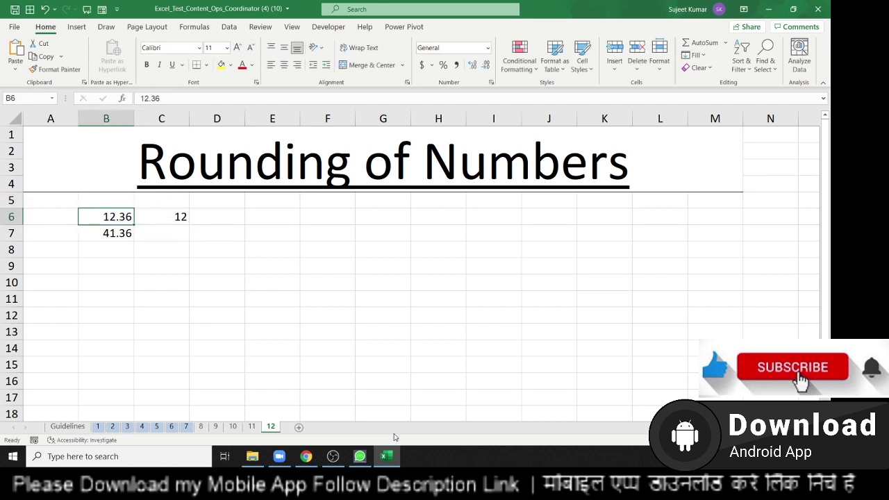
text(12.3665)
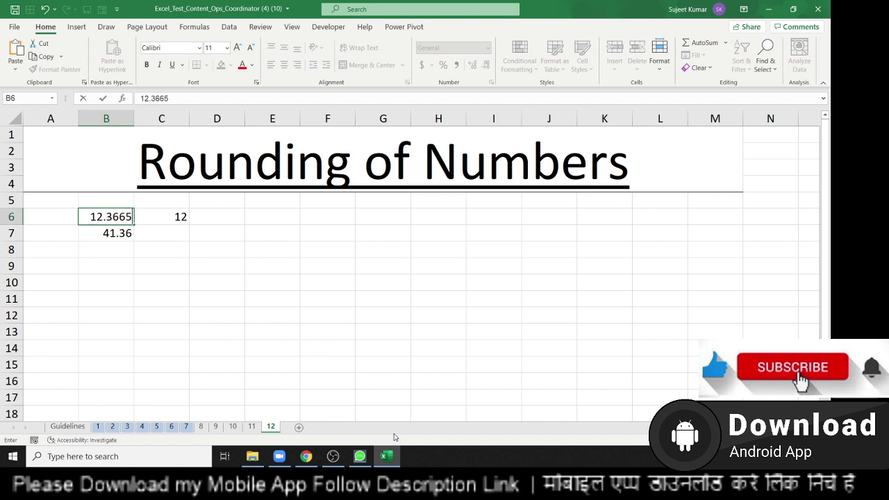
text(55)
key(Return)
Edit C6 to =ROUND(B6,2) so it rounds to two decimals
key(Up)
key(Right)
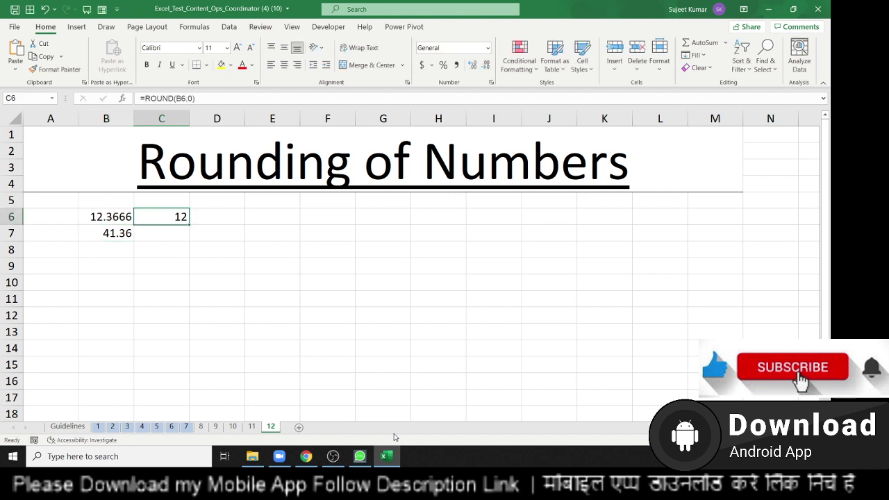
key(F2)
key(Left)
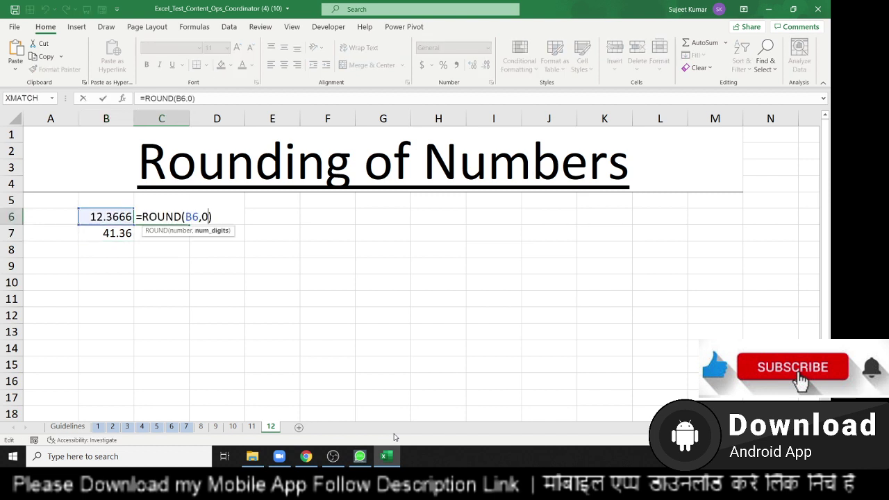
key(BackSpace)
text(2)
key(Return)
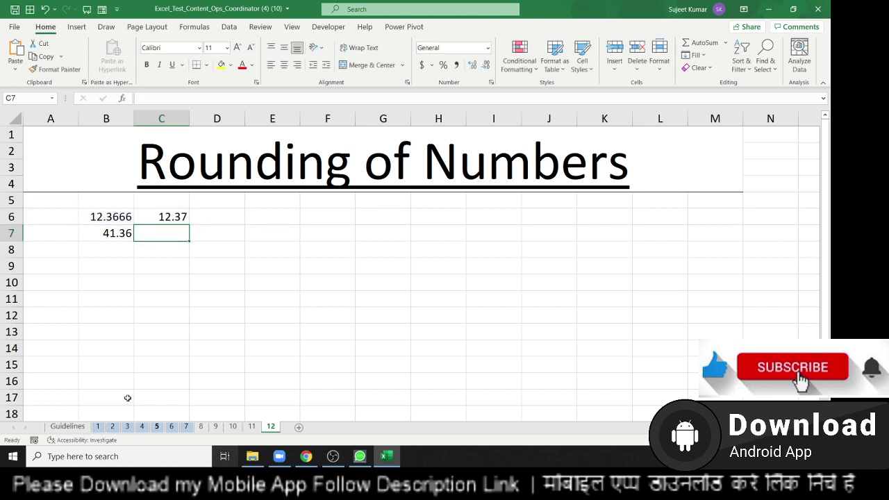
Increase the decimal places shown in B6 three times to display the full long number
click(125, 219)
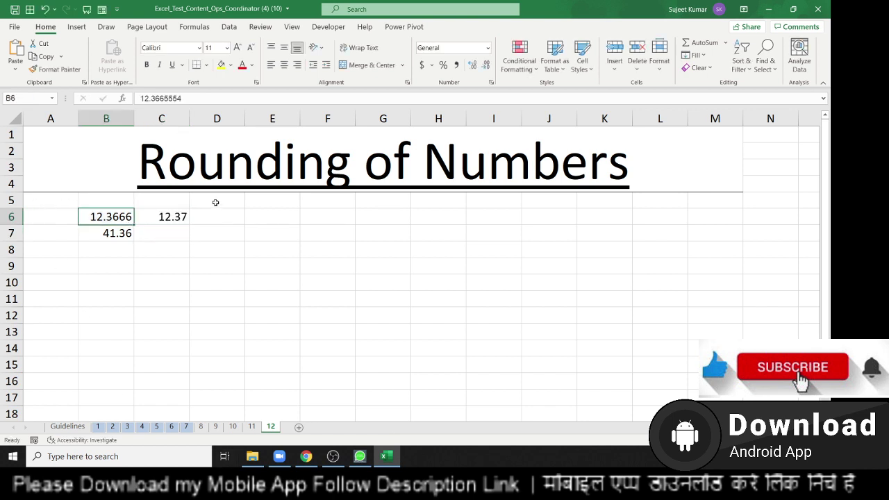
click(472, 66)
click(472, 66)
click(472, 66)
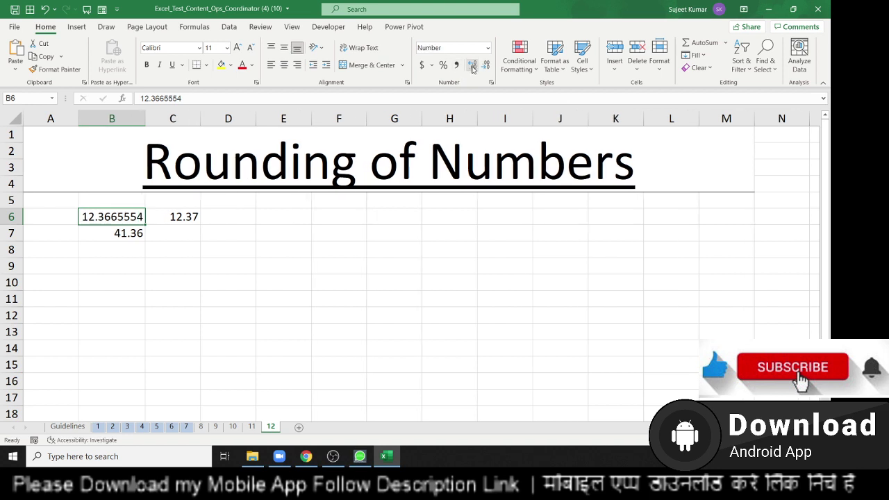
Start a formula in C7, cancel it, and recheck the ROUND formula in C6
click(169, 237)
text(=r)
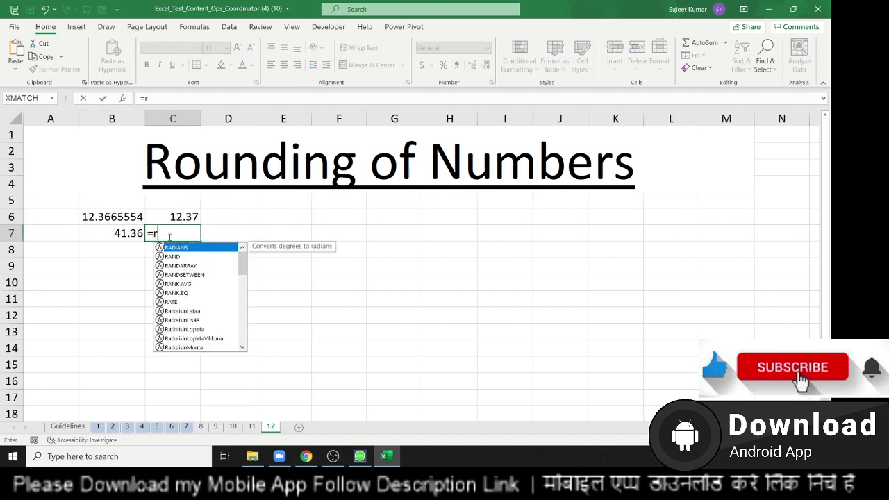
text(ou)
key(Escape)
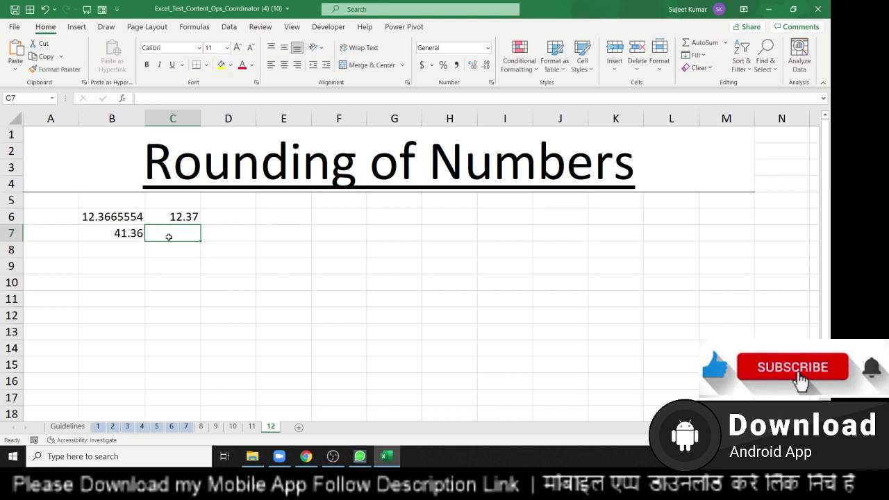
key(Left)
key(Up)
key(Right)
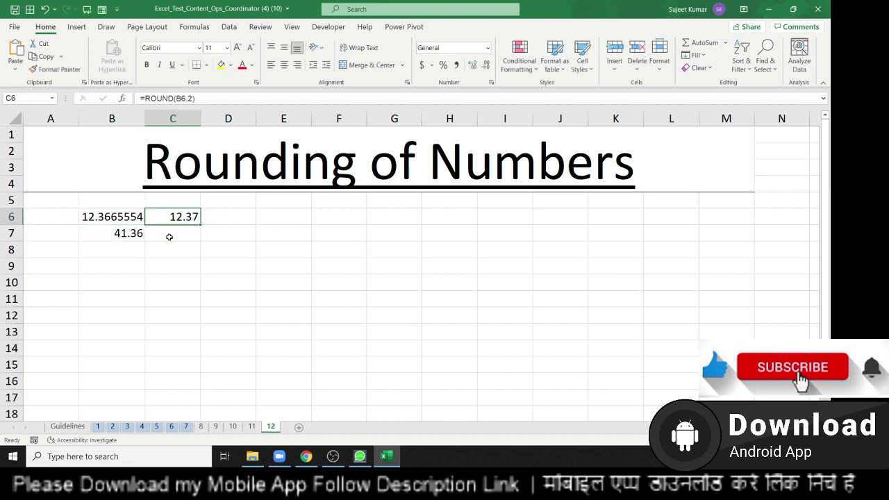
Enter =ROUNDDOWN(B7,0) in C7 so it shows 41
click(169, 237)
text(=)
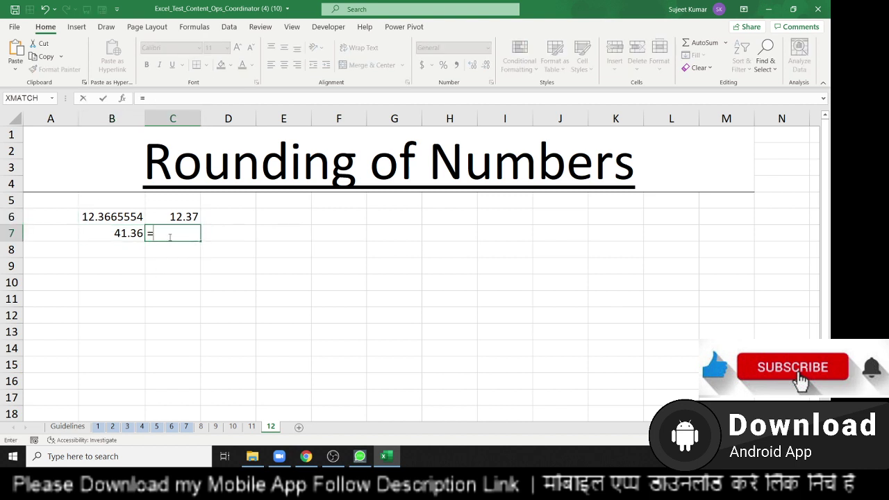
text(rou)
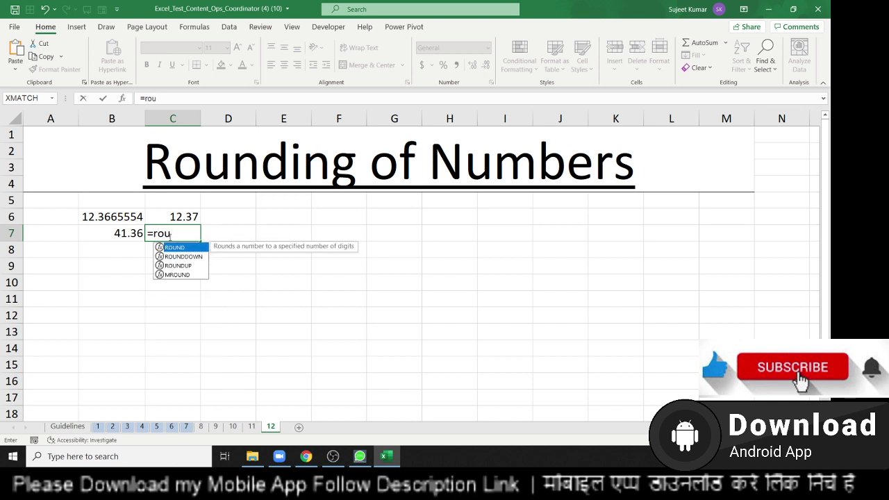
key(Down)
key(Tab)
key(Left)
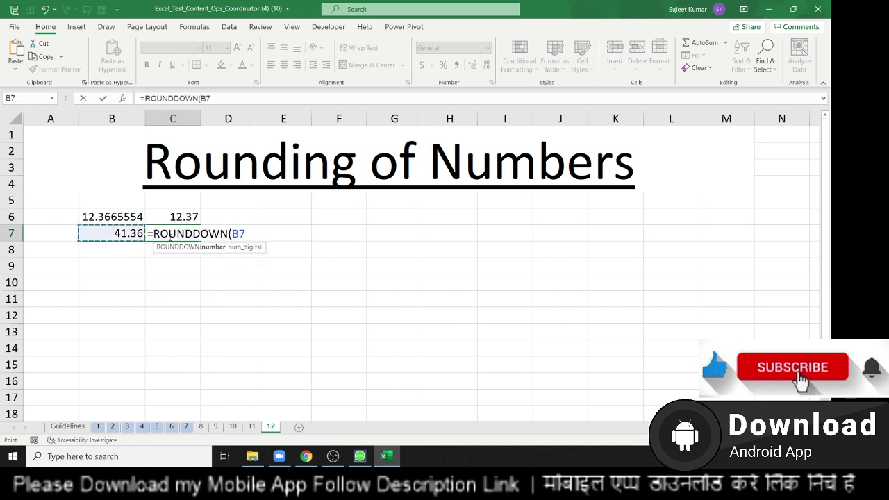
text(,0)
key(ctrl+Return)
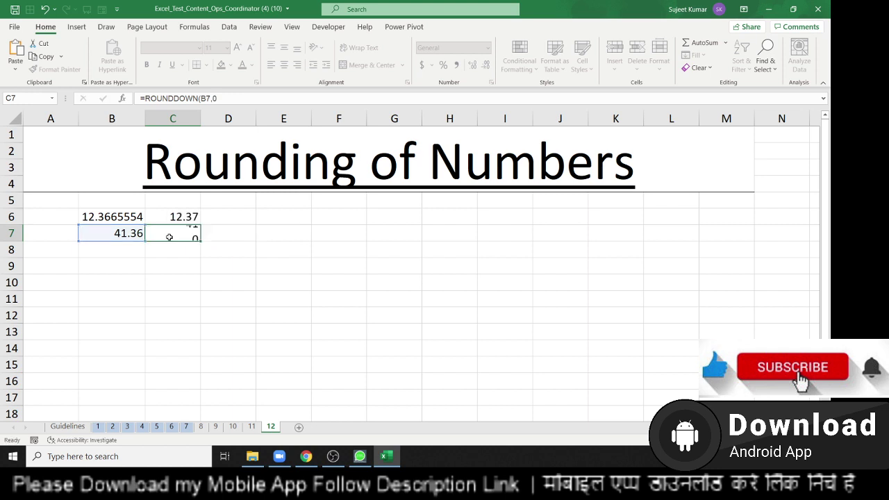
key(Return)
key(Up)
key(Right)
key(Up)
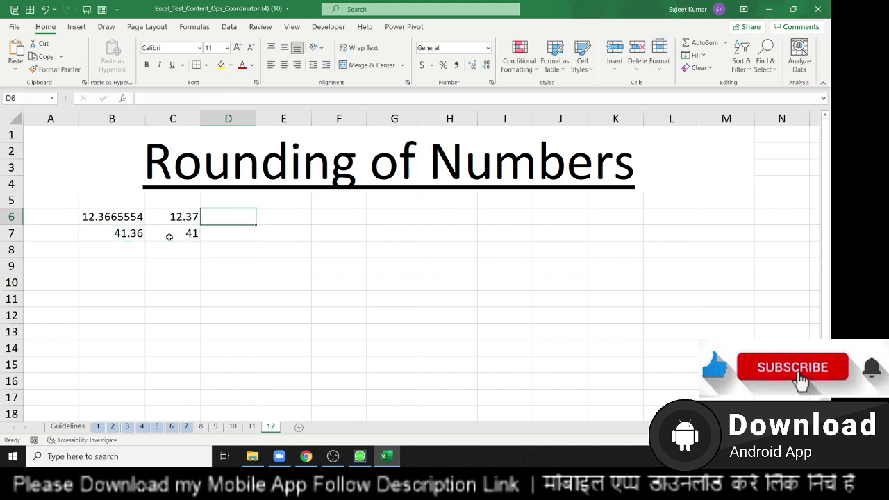
key(Down)
Enter =ROUNDUP(B7,0) in D7 so it shows 42
text(=r)
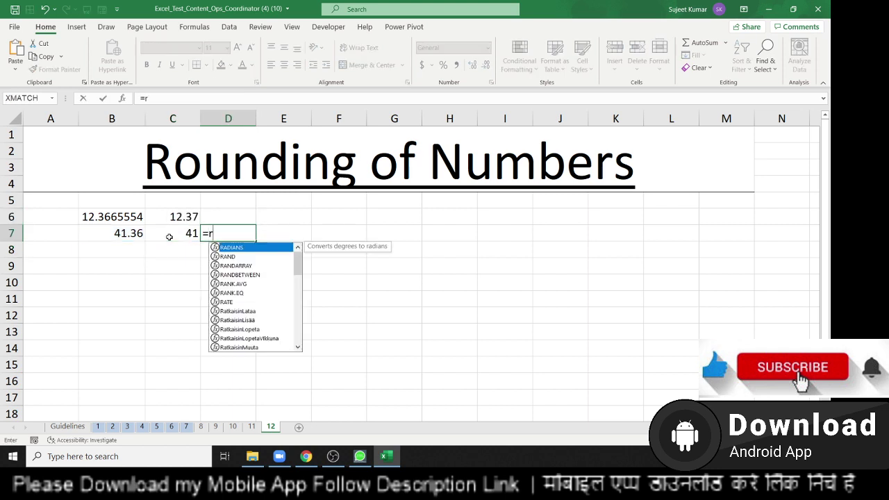
text(ou)
key(Down)
key(Down)
key(Tab)
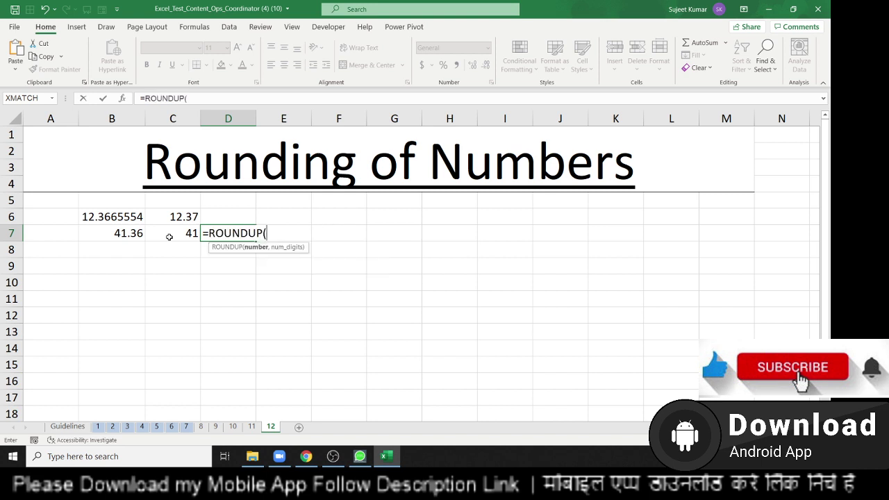
key(Left)
key(Left)
text(,)
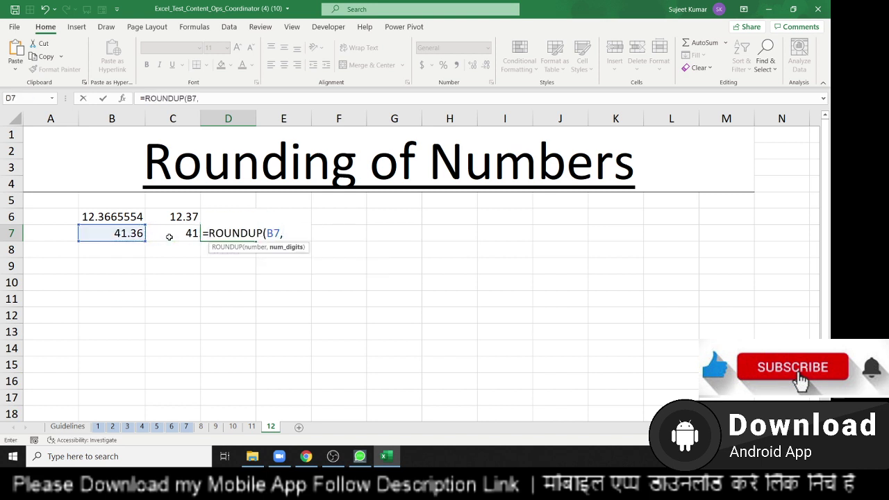
text(0)
key(Return)
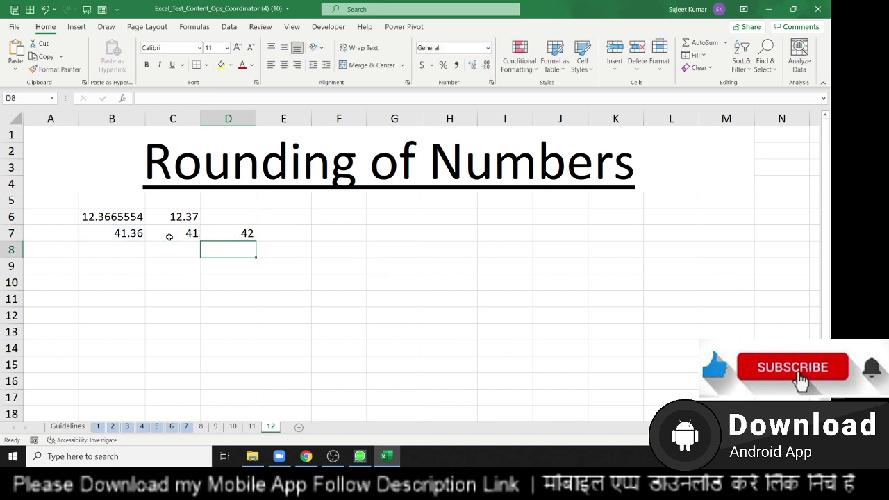
key(Up)
Change B7 to 41.01 and review the formulas in C6, C7 and D7
key(Left)
key(Left)
text(41.01)
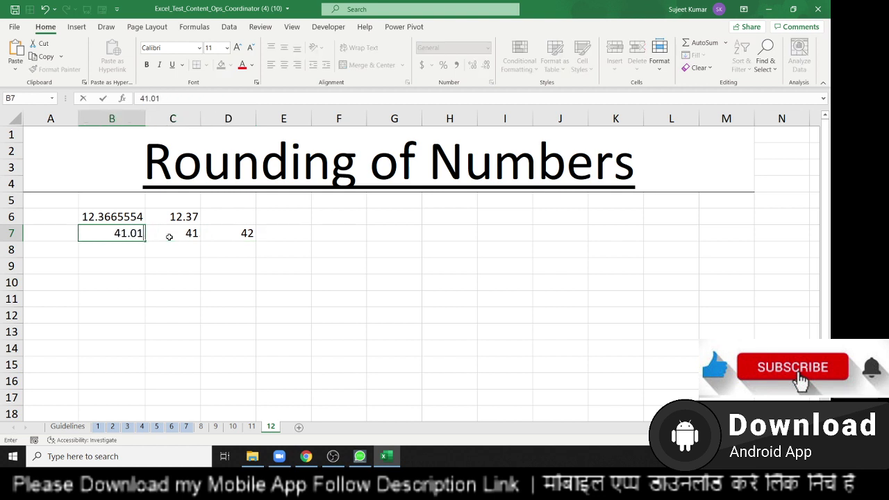
key(Return)
key(Up)
key(Right)
key(Right)
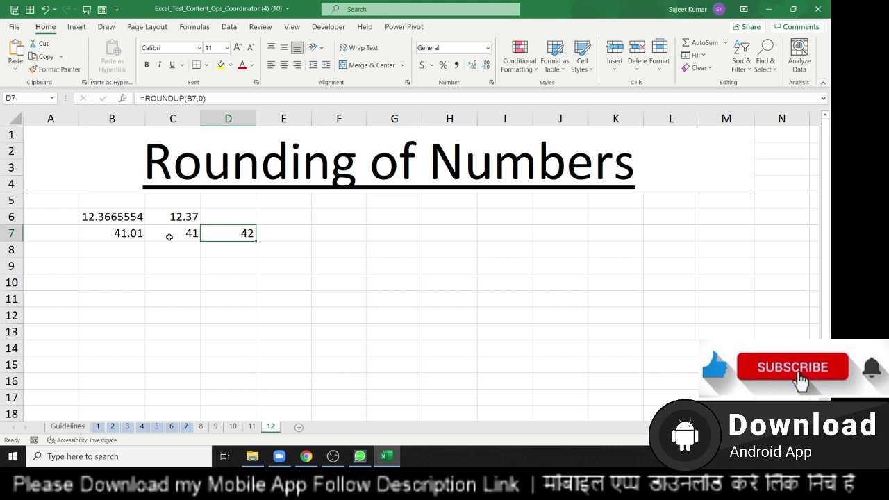
key(Up)
key(Left)
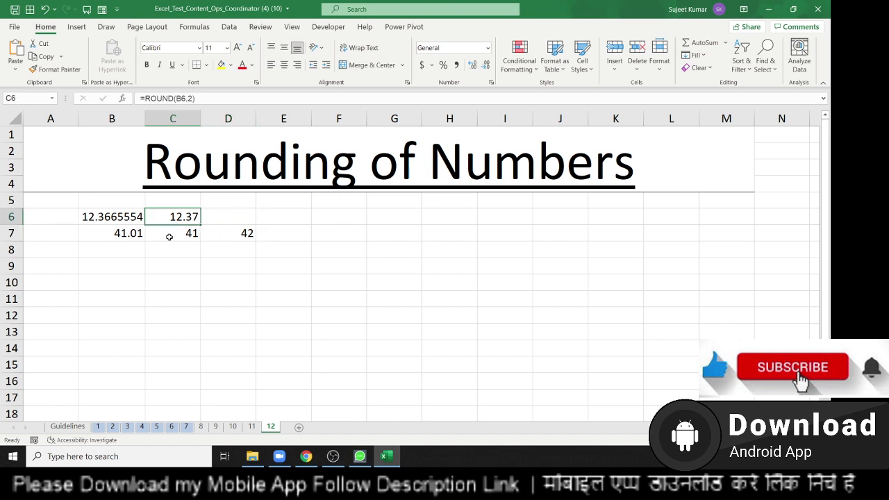
key(Down)
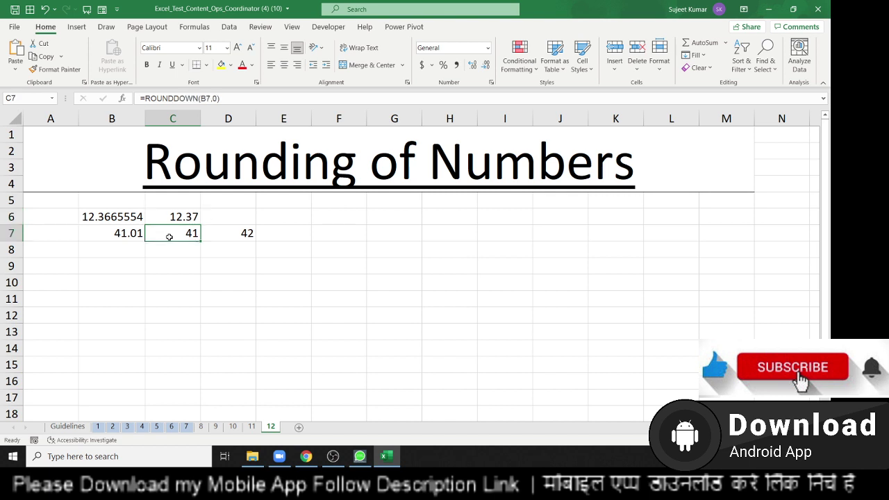
key(Right)
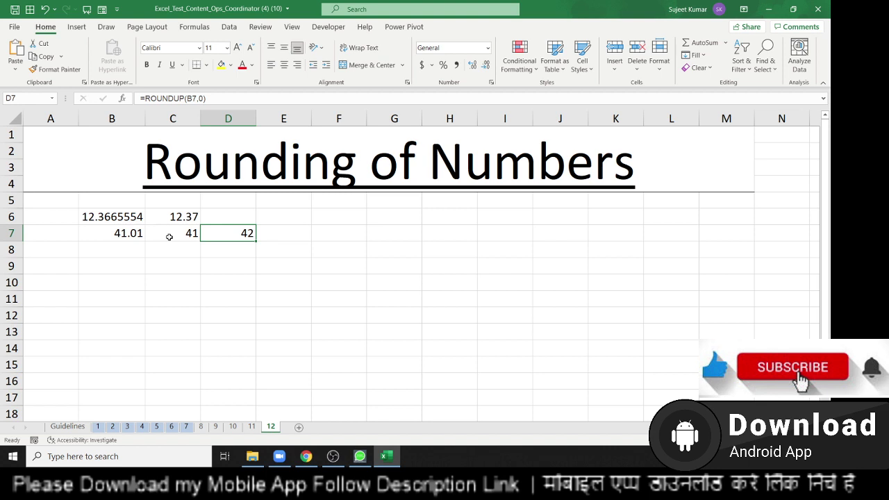
Select the examples in B6:D8, then begin entering 26348 in G6
drag(94, 211, 227, 255)
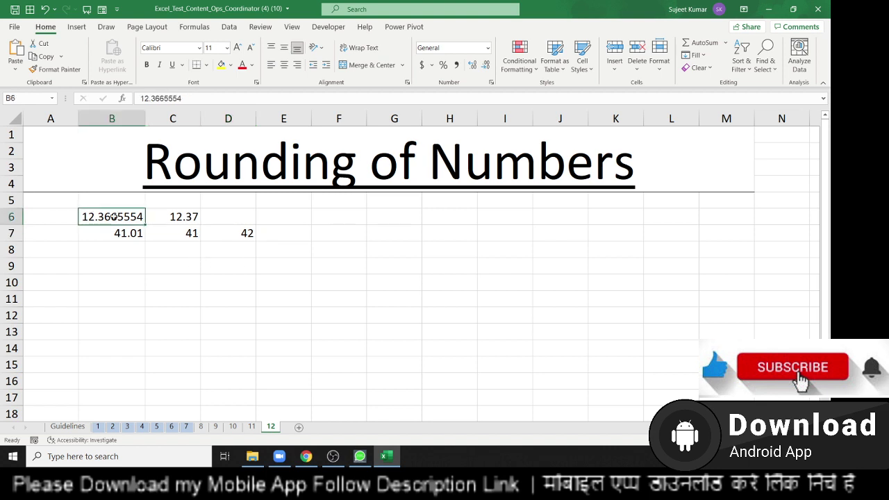
click(408, 217)
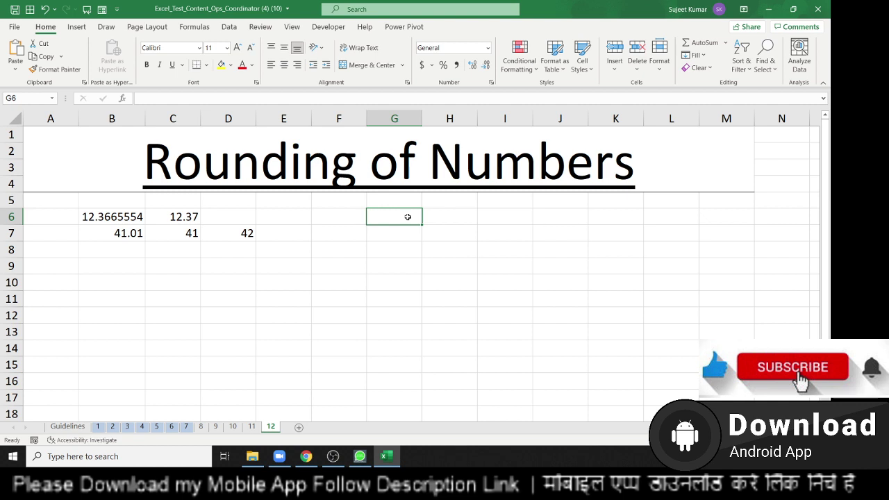
text(26)
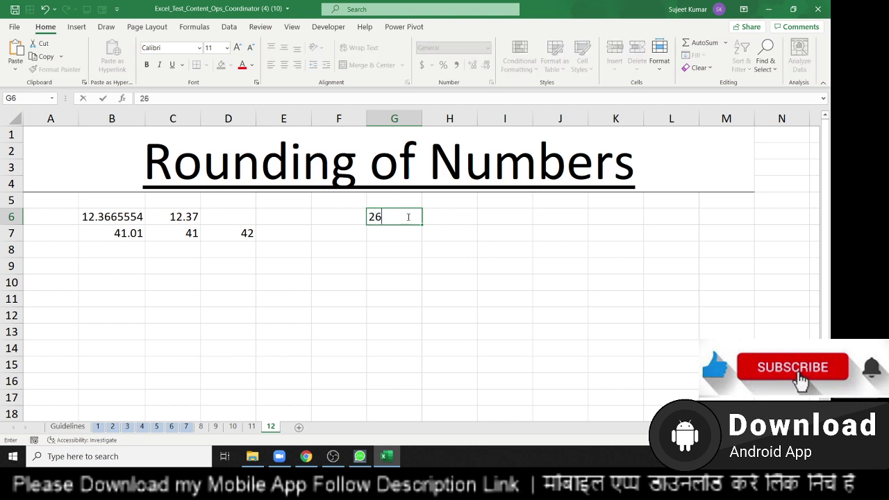
text(348)
Commit 26348 in G6 and label H5 as '500 x'
key(Return)
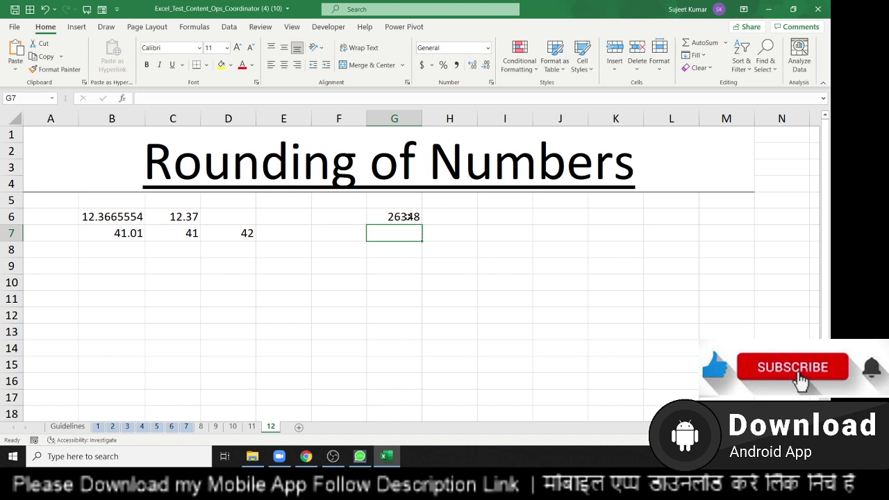
key(Right)
key(Up)
key(Up)
text(5)
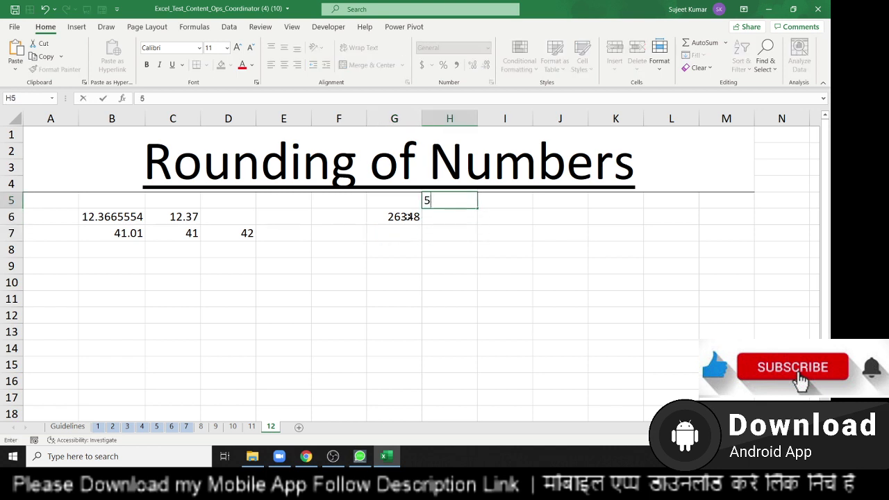
text(00 x)
text(3)
key(BackSpace)
key(Return)
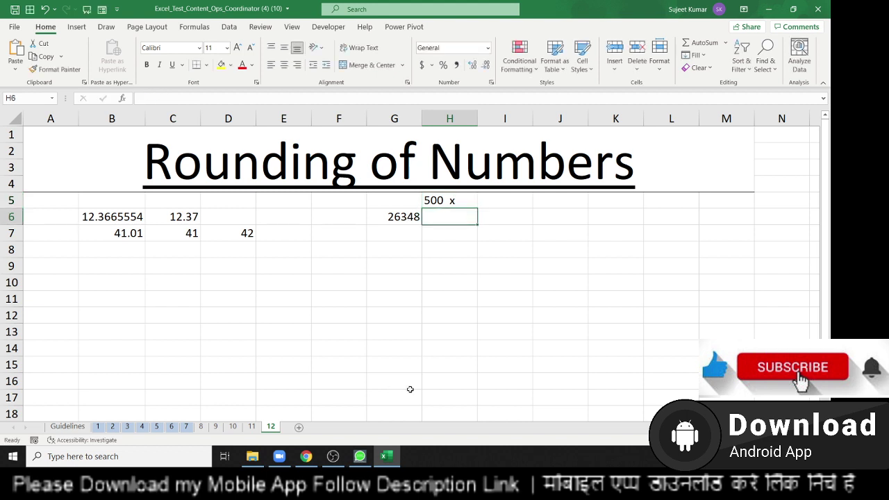
Enter =CEILING(G6,500) in H6, rounding 26348 up to 26500
text(=c)
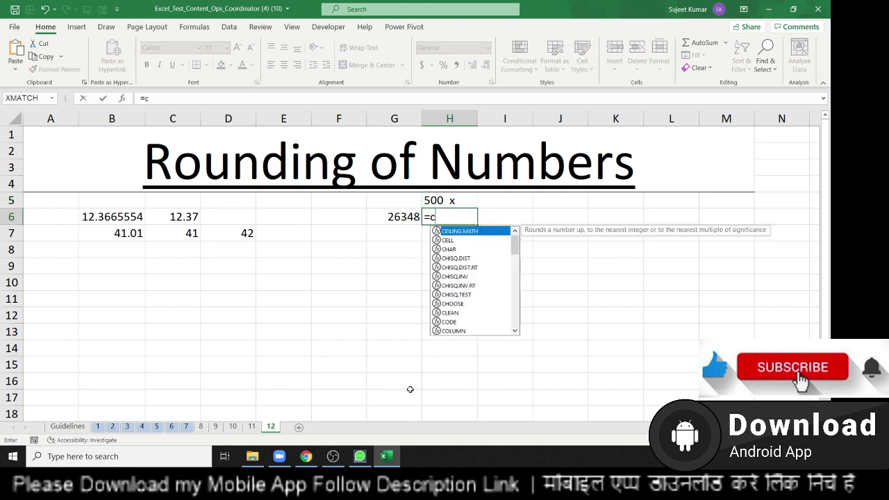
text(el)
key(Tab)
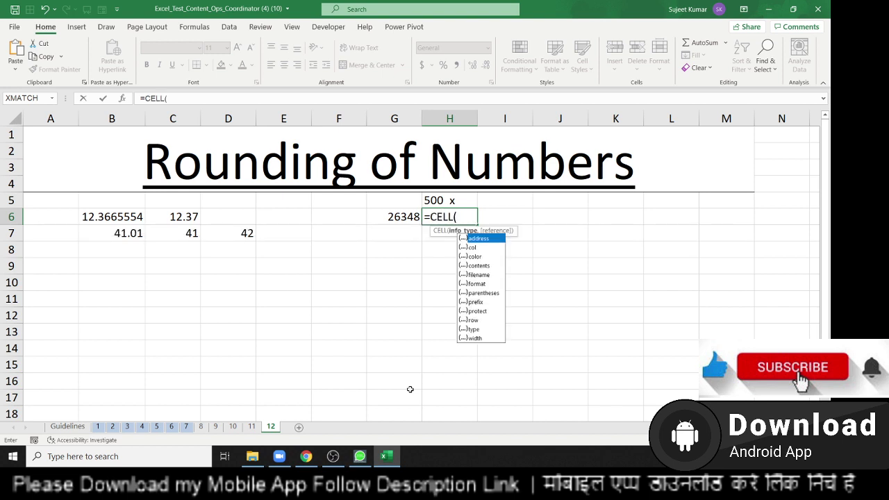
key(BackSpace)
key(BackSpace)
key(BackSpace)
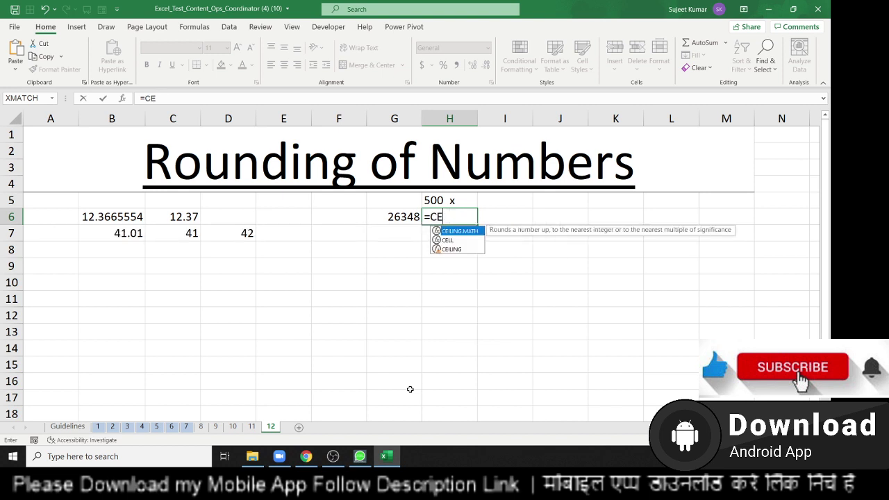
key(Down)
key(Down)
key(Tab)
key(Left)
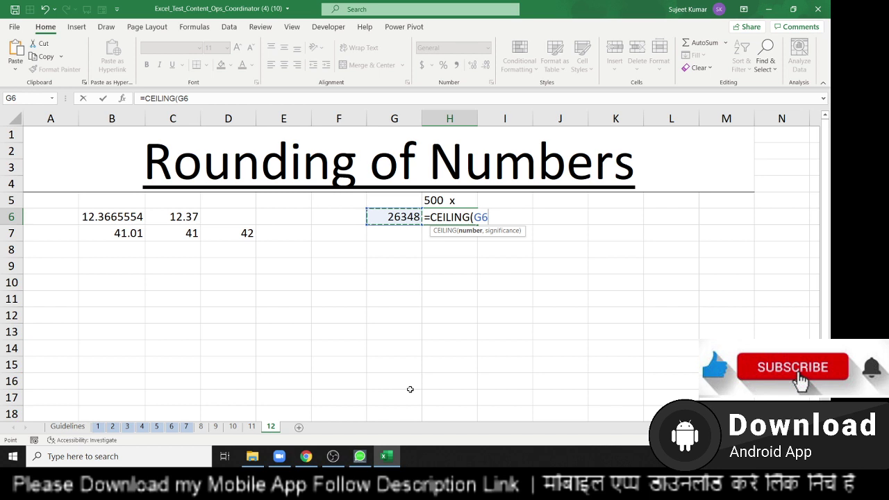
text(,5)
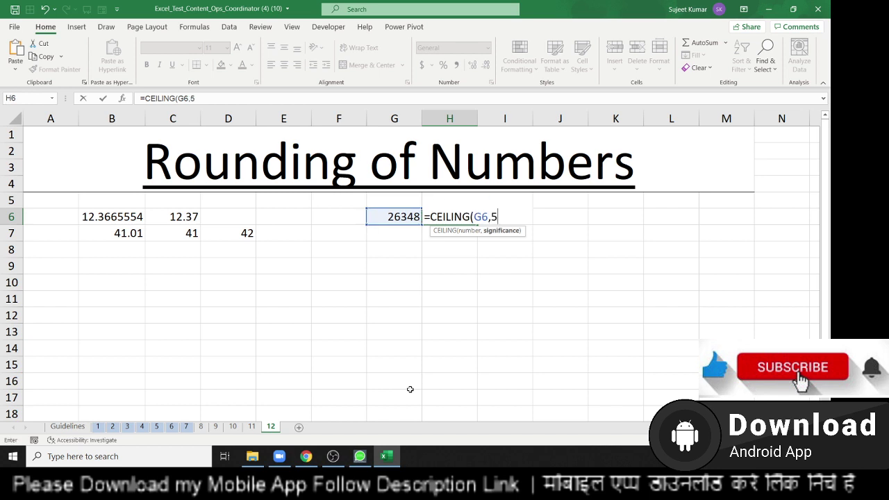
text(00)
key(Return)
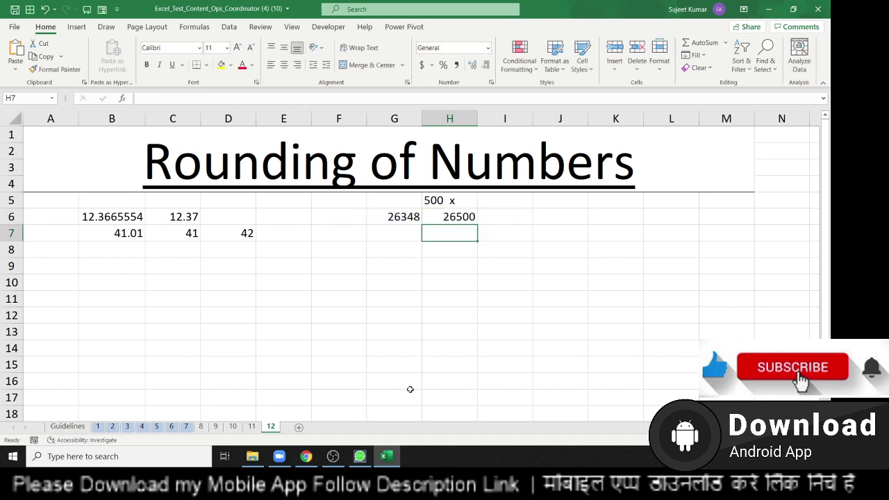
key(Up)
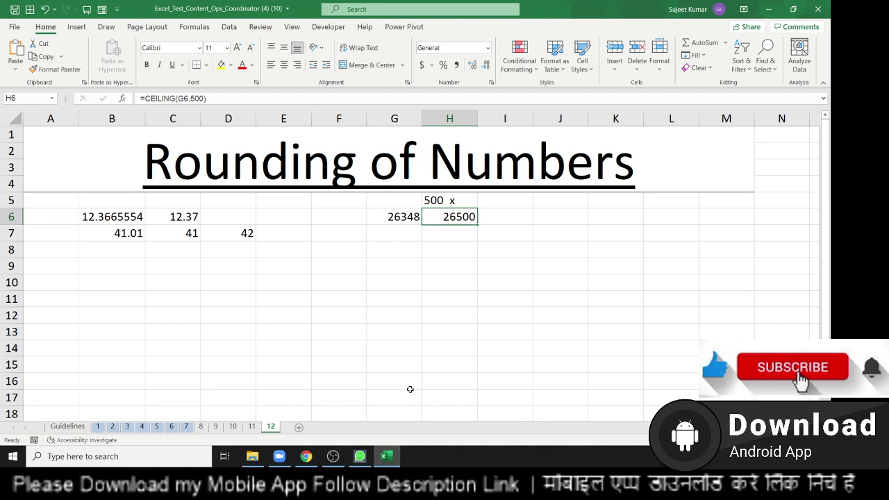
key(Right)
key(Right)
Enter 42 in J7 and 60 in K7
key(Down)
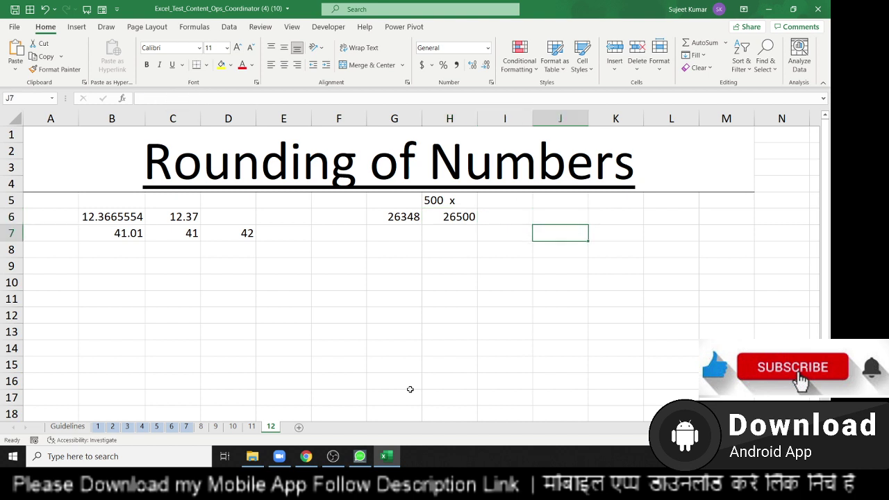
text(42)
key(Tab)
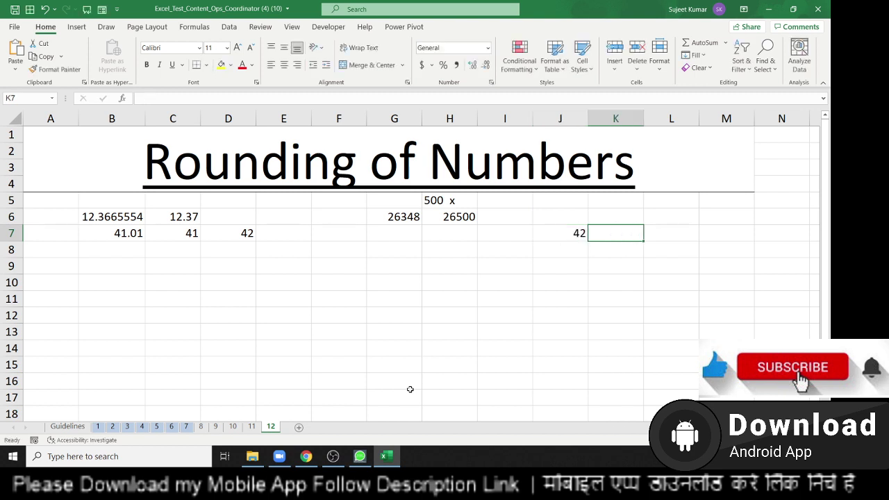
text(60)
key(Tab)
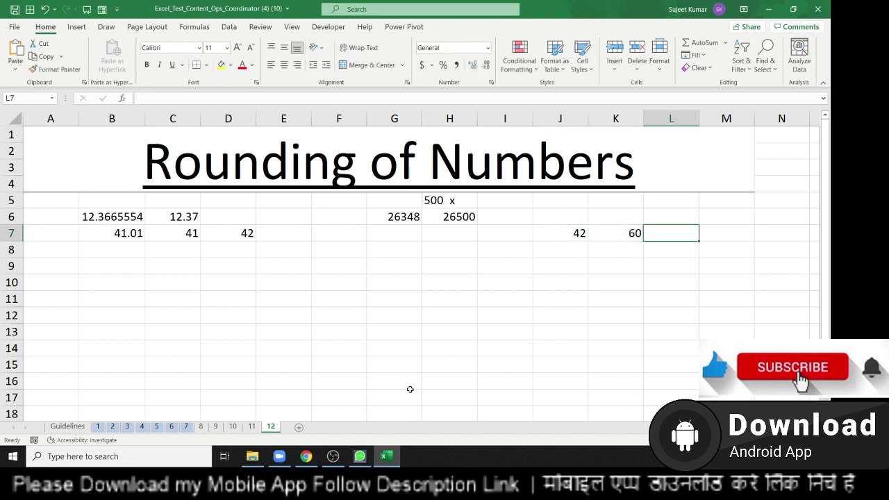
Change J7 to 62, put 120 in K7, then clear K7 again
key(Left)
key(Left)
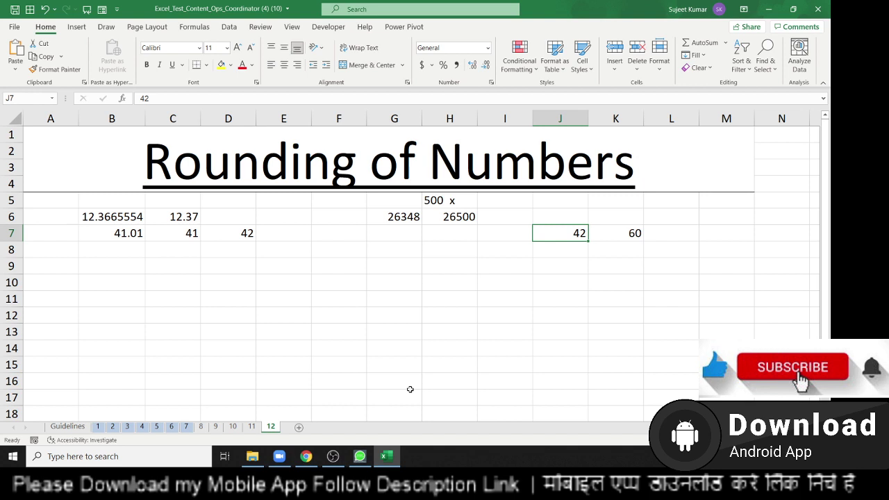
text(62)
key(Return)
key(Up)
key(Right)
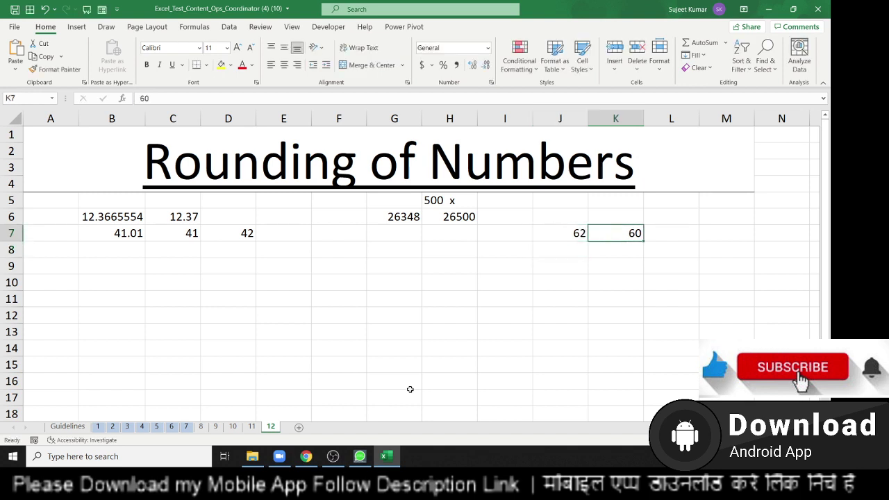
text(120)
key(Return)
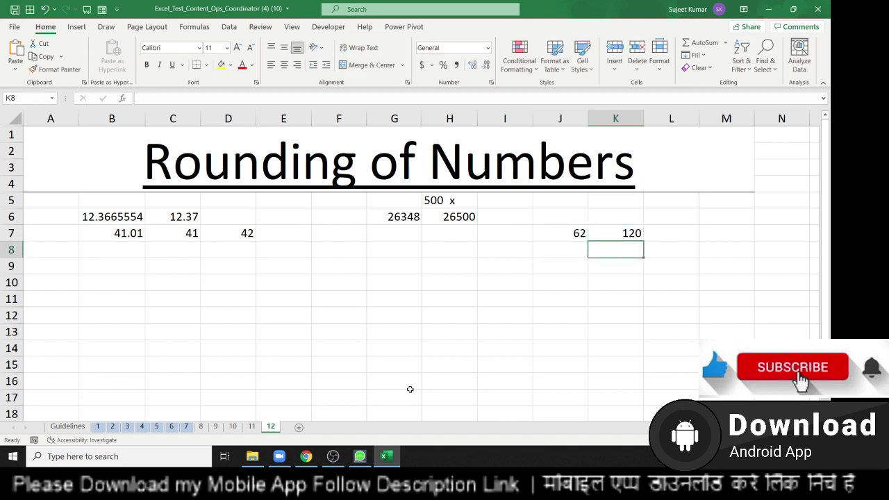
key(Up)
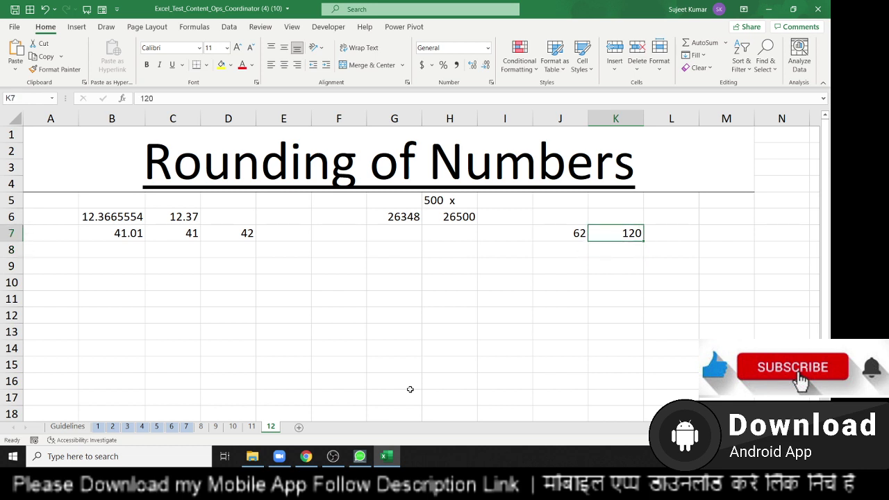
key(Delete)
Enter =CEILING.MATH(J7,60) in K7, rounding 62 up to 120
text(=c)
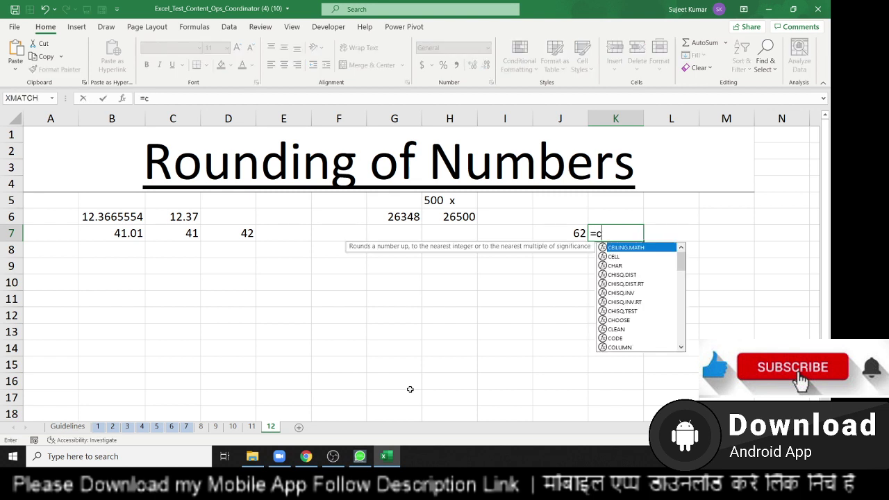
text(el)
key(BackSpace)
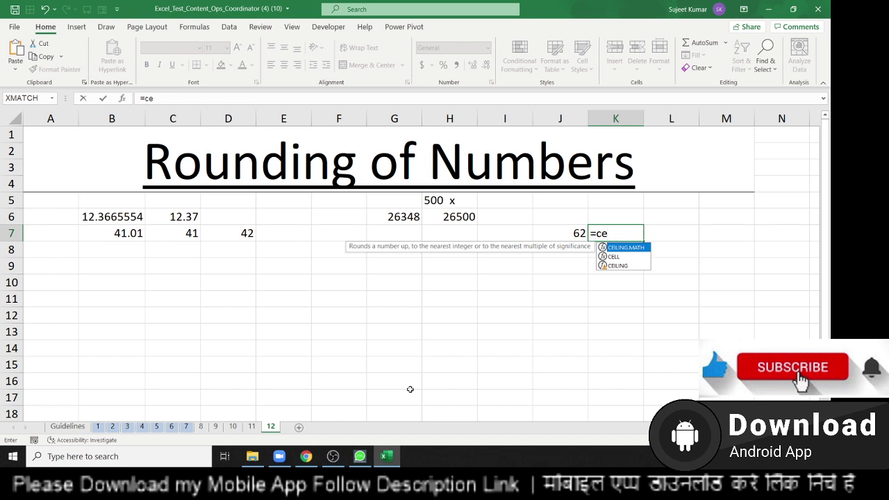
key(Down)
key(Down)
key(Up)
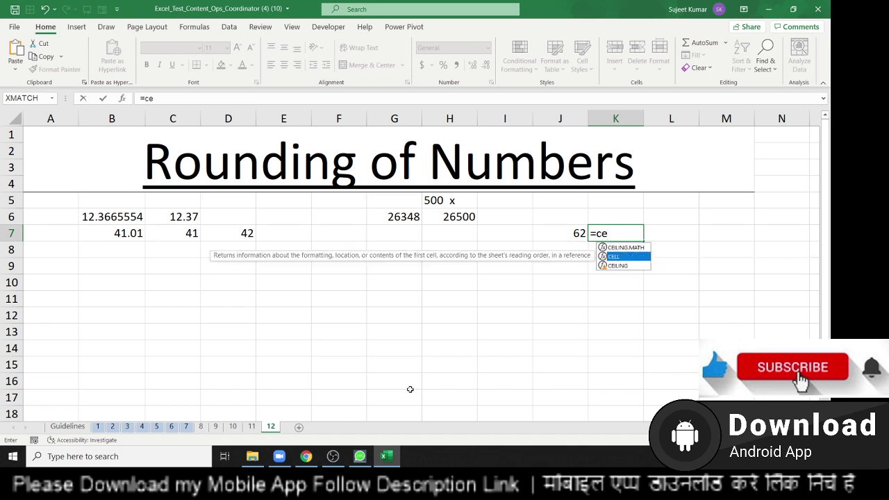
key(Up)
key(Tab)
key(Left)
text(,)
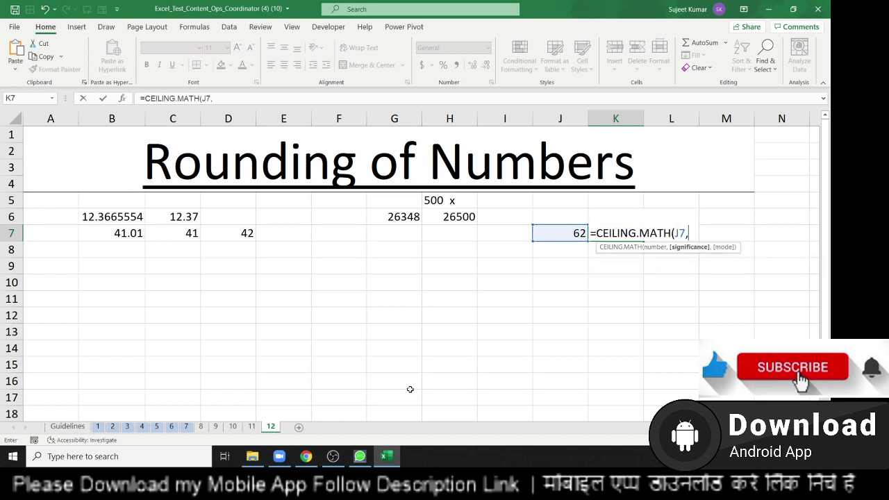
text(60)
key(Return)
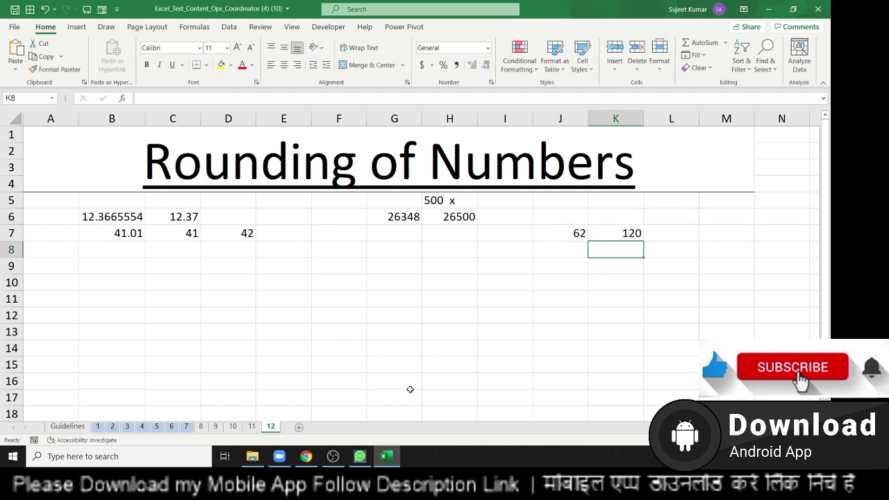
key(Up)
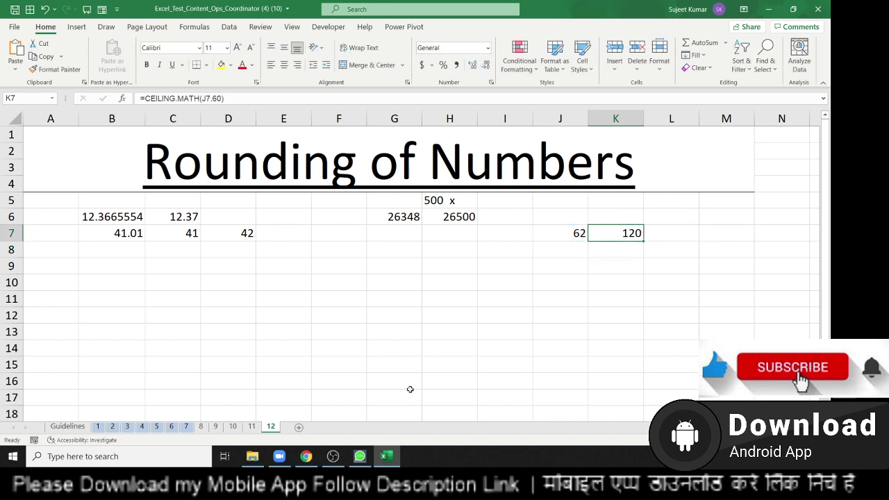
Go back to review the 26348 in G6 and the CEILING formula in H6
key(Left)
key(Left)
key(Left)
key(Left)
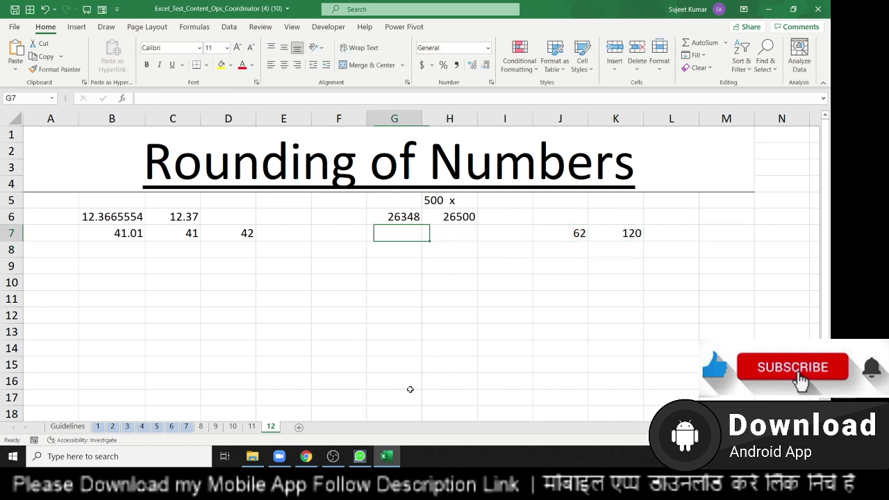
key(Up)
key(Right)
key(Right)
key(Left)
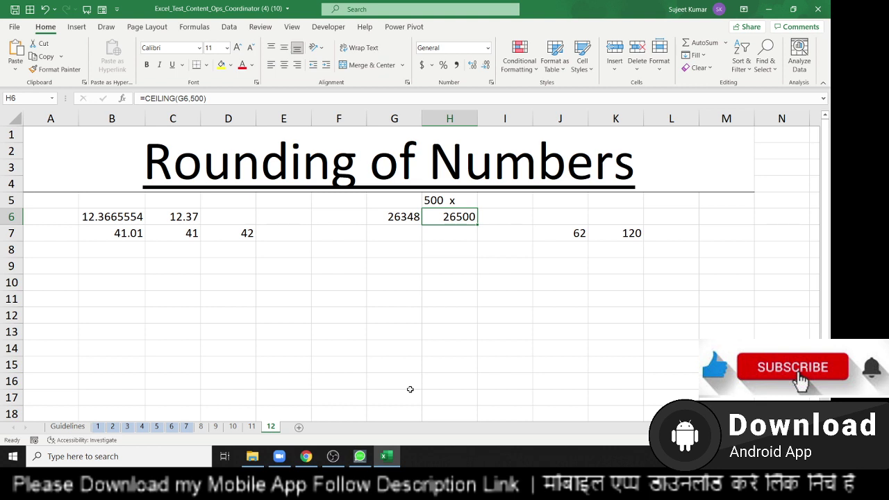
Enter =FLOOR(G6,500) in I6, rounding 26348 down to 26000
key(Right)
text(=fl)
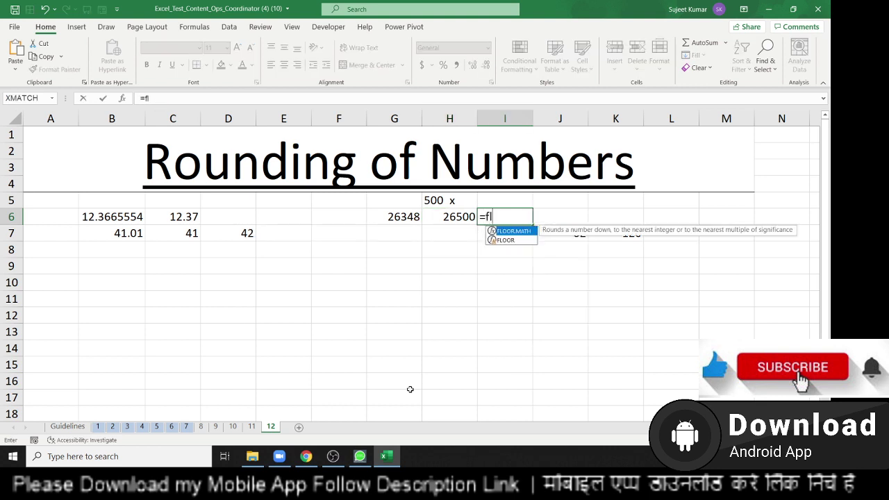
text(o)
key(Down)
key(Tab)
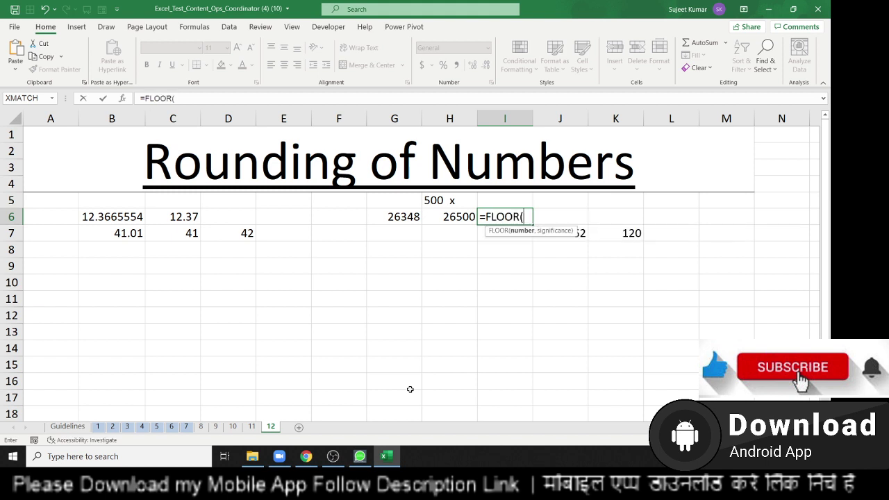
key(Left)
key(Left)
text(,)
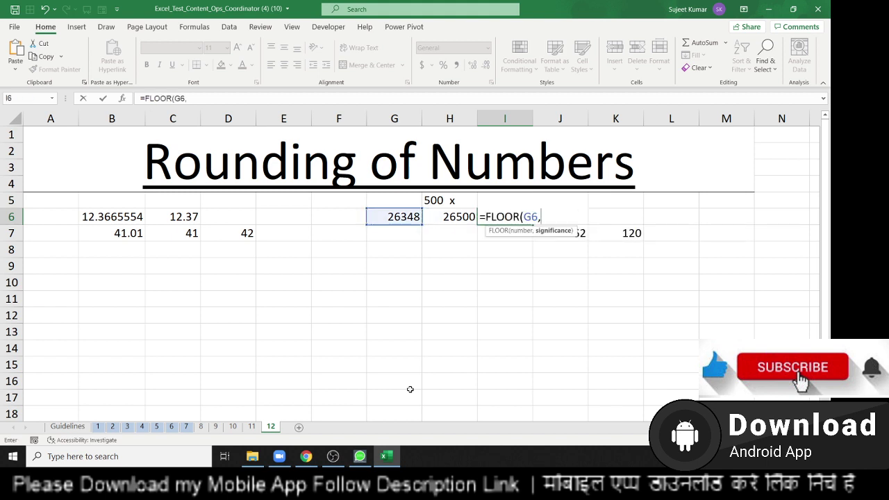
text(500)
key(Return)
key(Up)
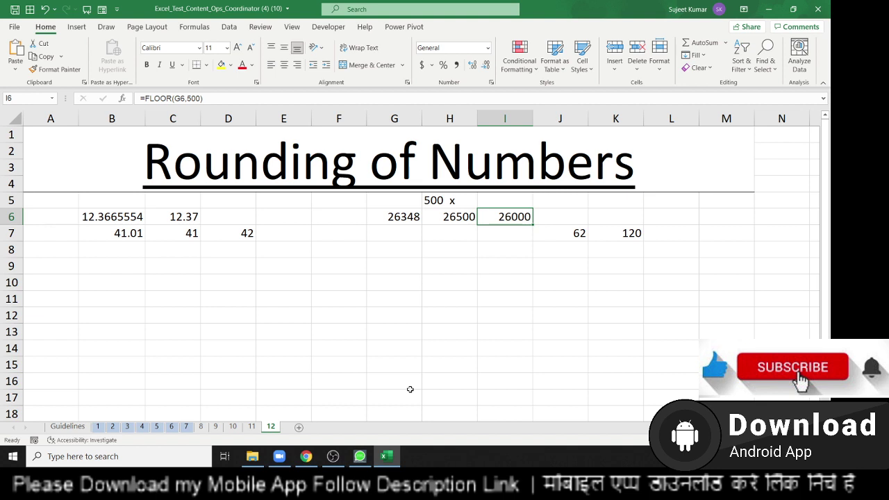
key(Left)
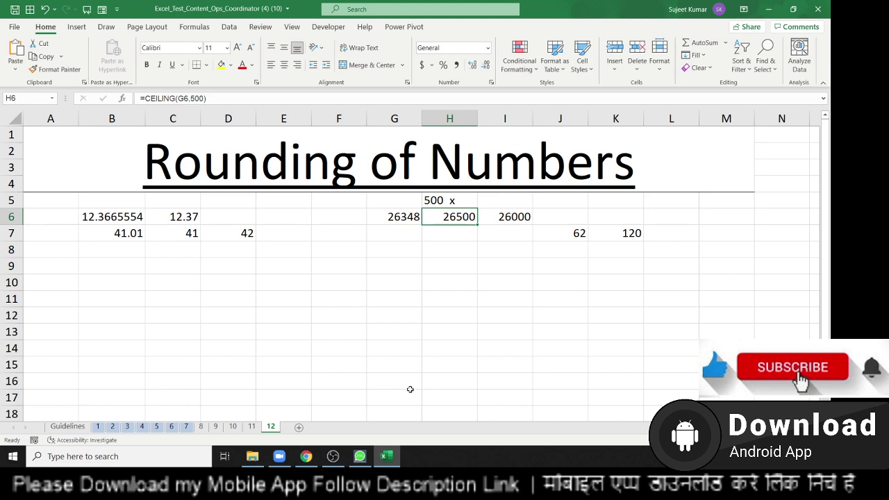
Minimize Excel with Win+D to show the desktop
key(super+d)
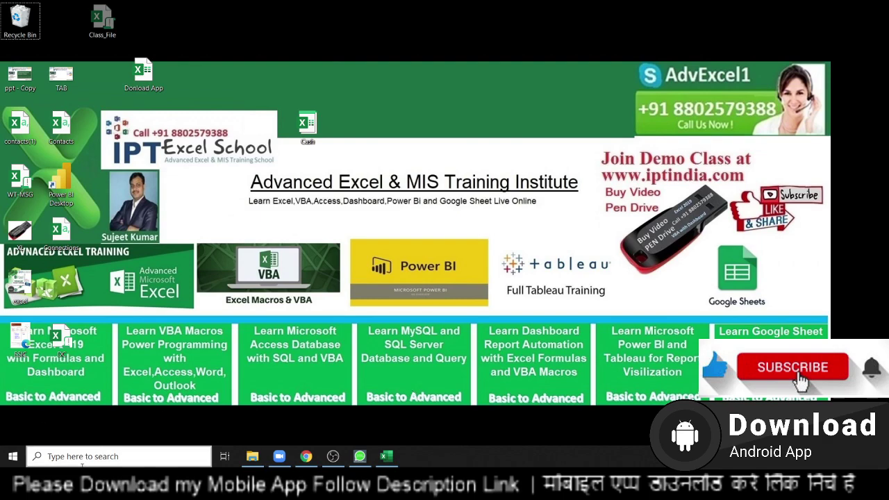
click(306, 457)
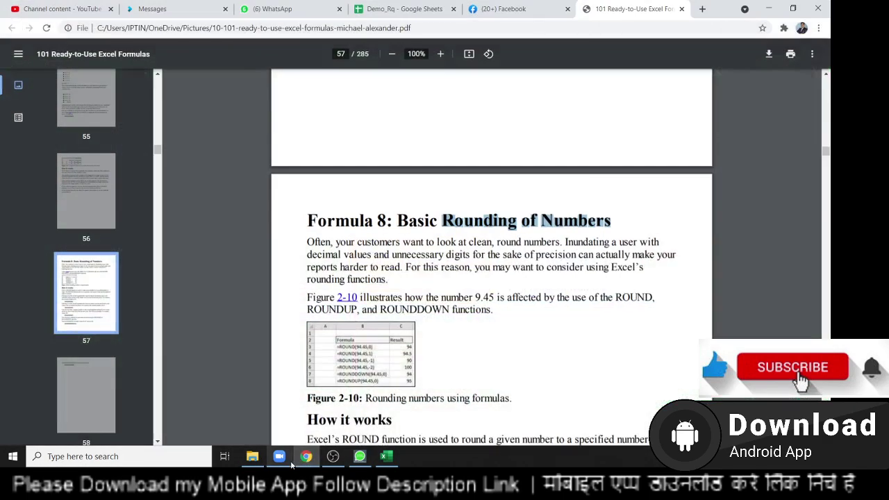
click(704, 10)
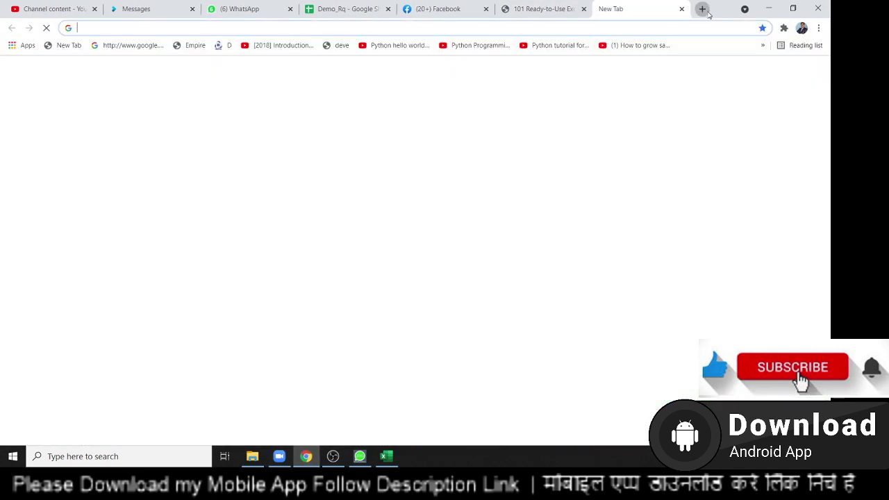
text(pl)
key(Return)
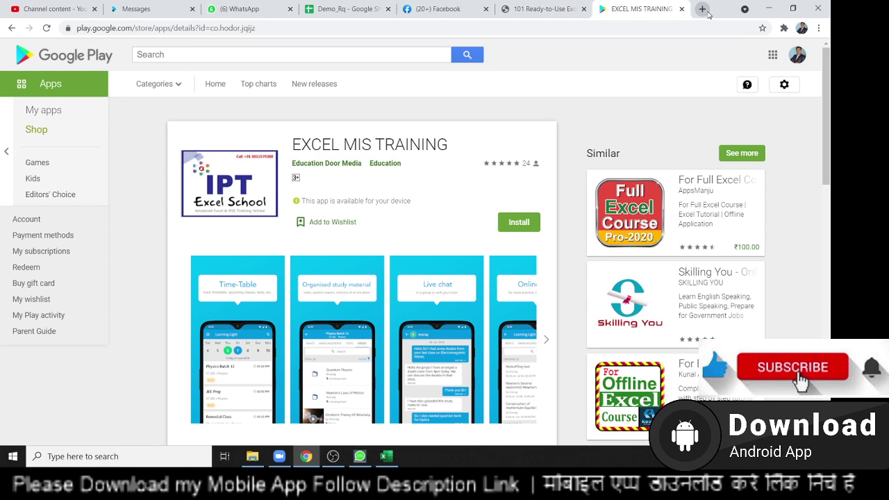
key(super+d)
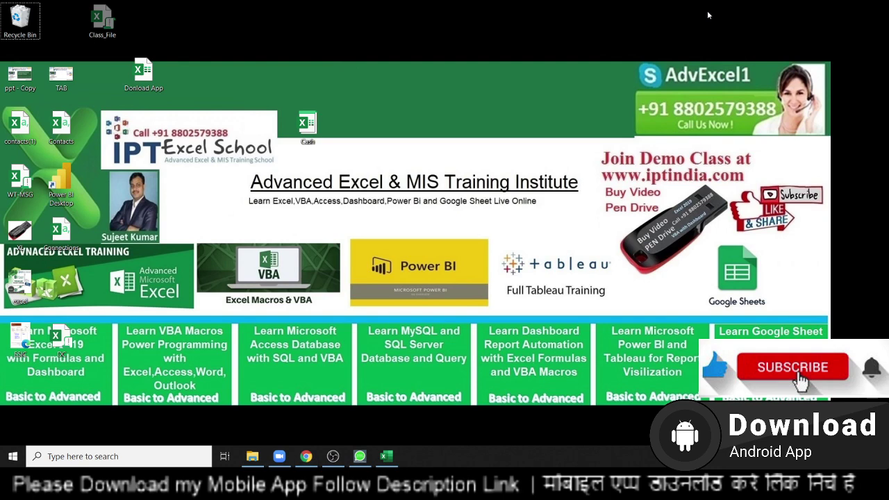